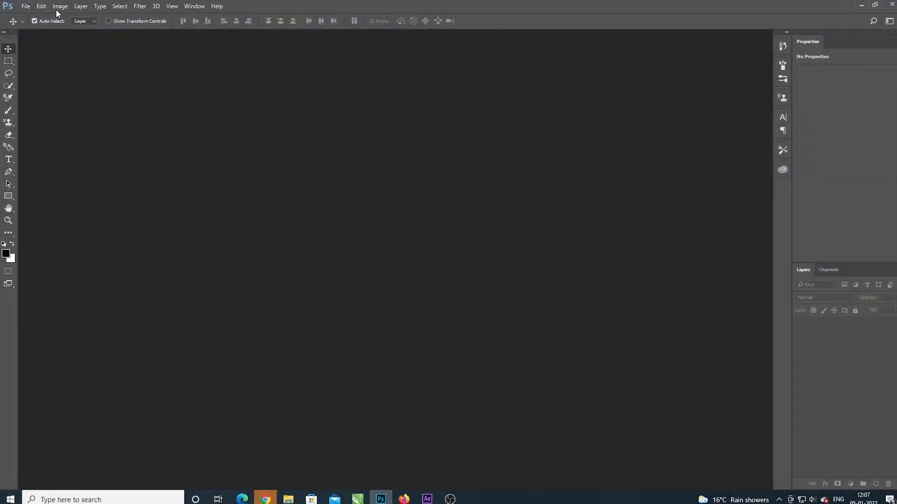
Step: Create a 12 x 12 inch RGB document at 300 pixels/inch with white background contents, and unlock its background layer
left_click(26, 5)
left_click(84, 28)
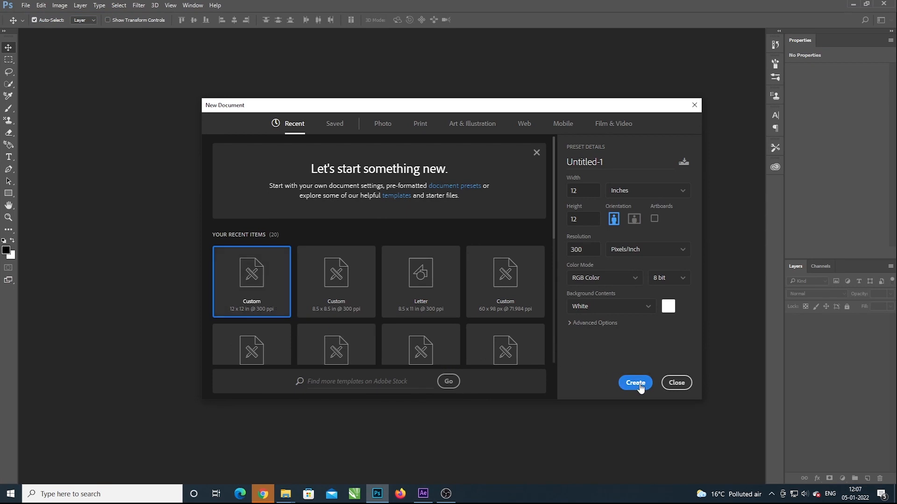
left_click(636, 383)
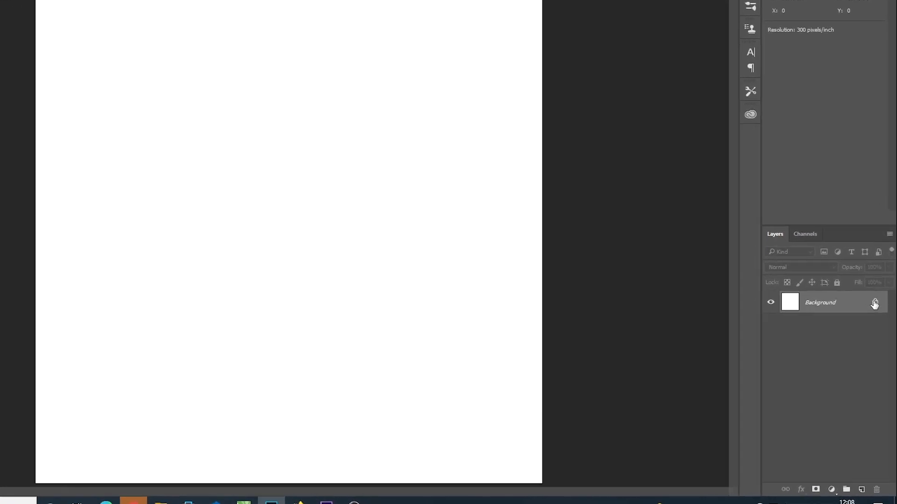
left_click(861, 220)
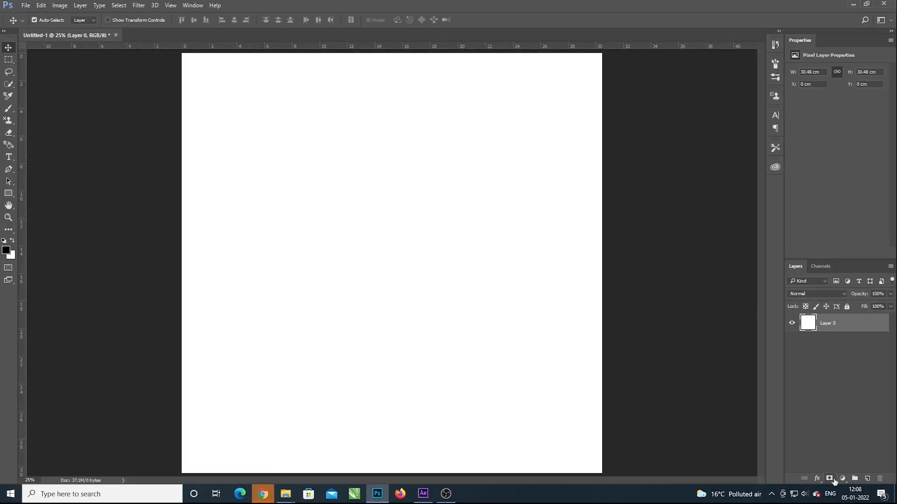
Step: Add a Solid Color fill layer in a light yellow-green above the white layer
left_click(842, 479)
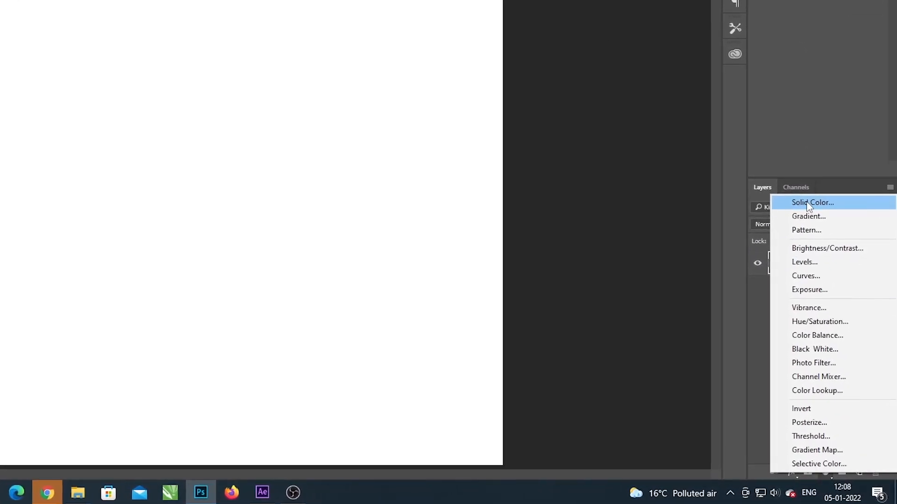
left_click(810, 206)
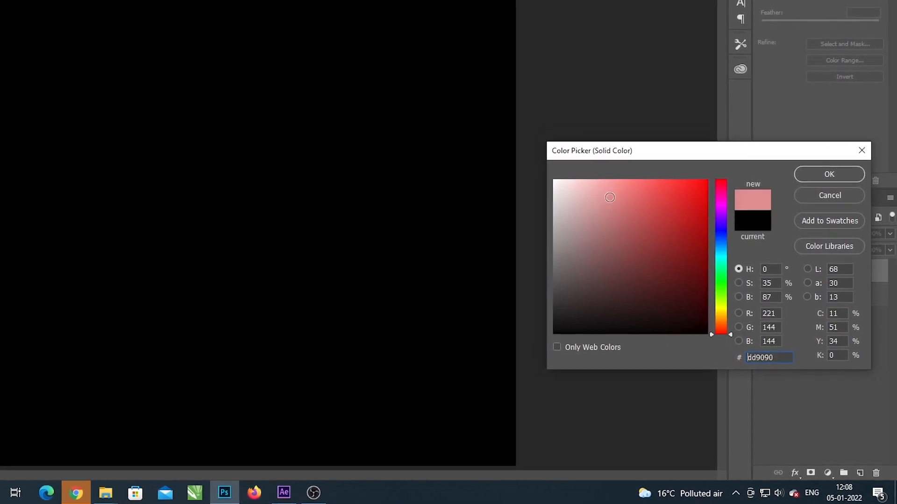
left_click_drag(624, 178, 625, 184)
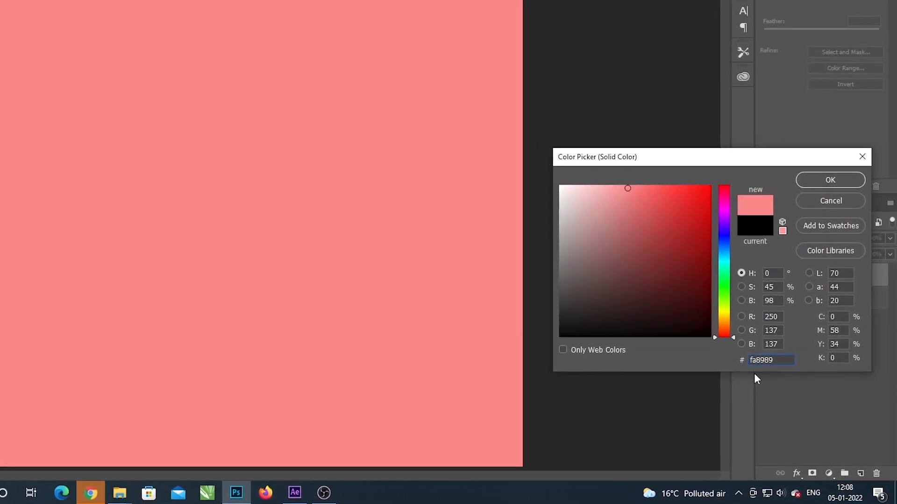
left_click_drag(717, 337, 716, 308)
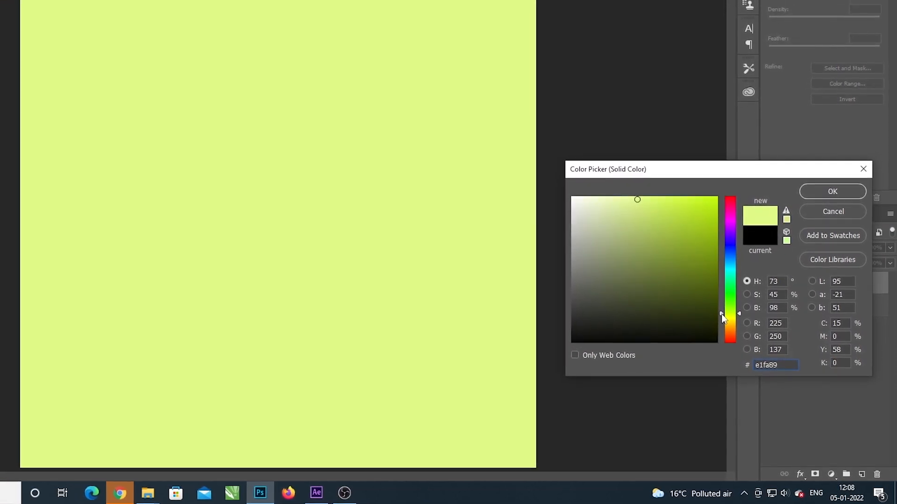
left_click_drag(722, 314, 724, 317)
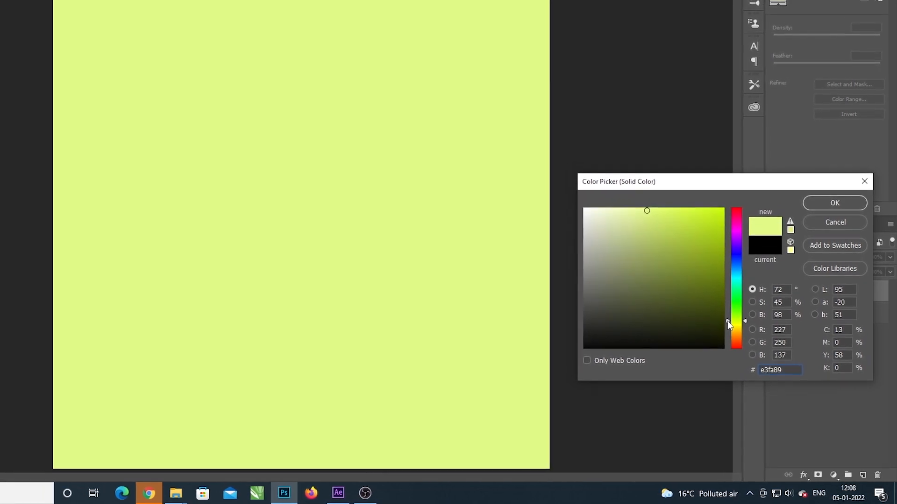
mouse_move(727, 320)
left_mouse_down()
mouse_move(730, 311)
mouse_move(738, 333)
left_mouse_up()
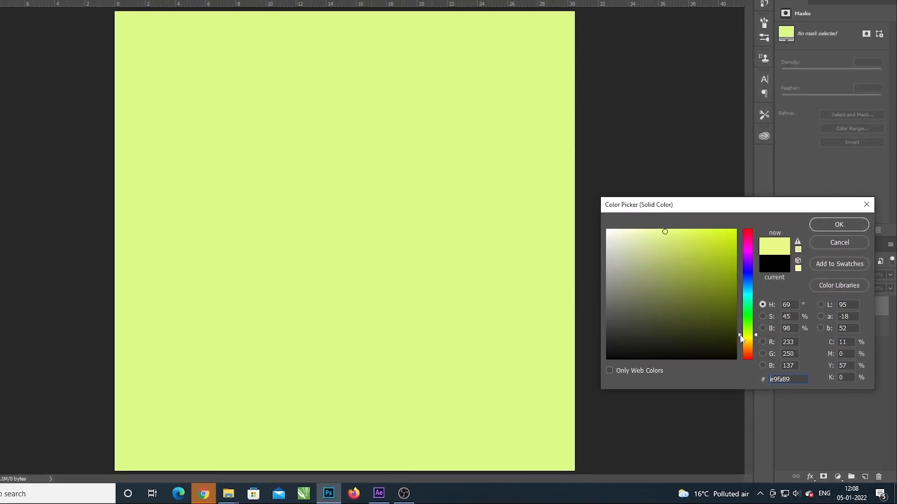
left_click_drag(740, 336, 744, 337)
left_click(669, 238)
left_click(671, 242)
left_click(836, 240)
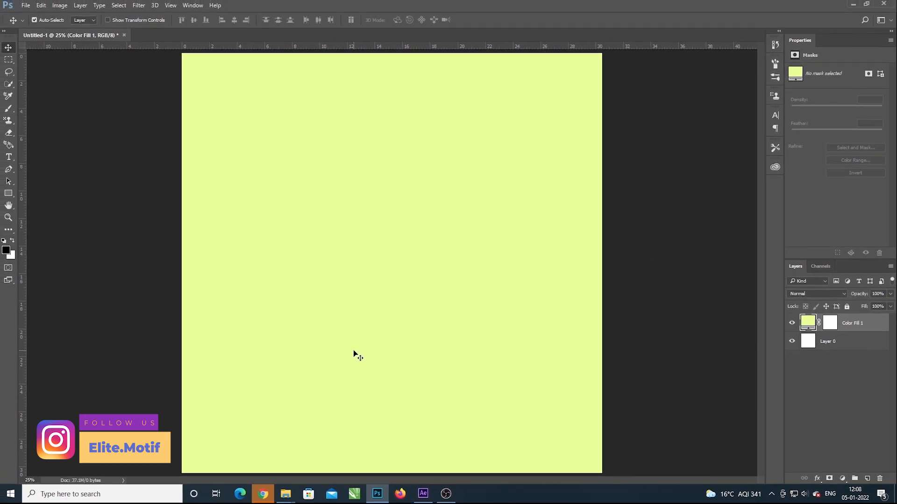
Step: Place the nikon-df-top image from the desktop into the document, scaled down to about 15.65 cm wide near the canvas centre
key("super+d")
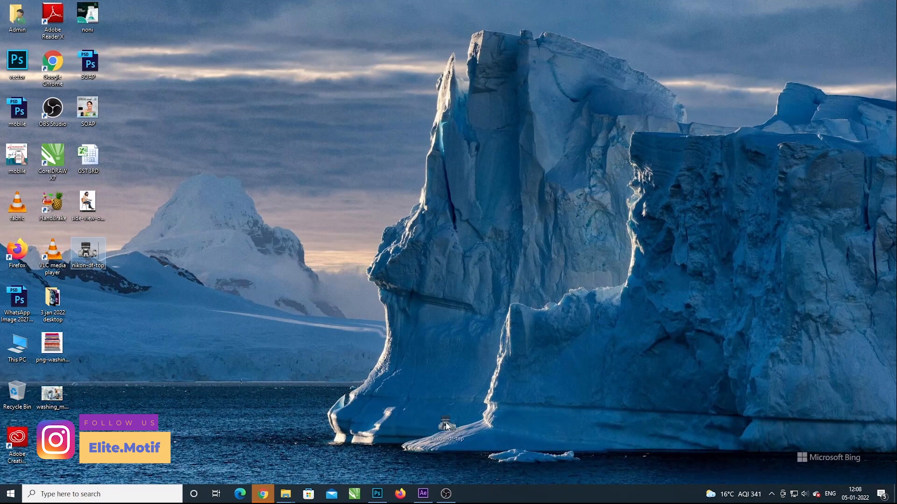
left_click_drag(375, 490, 405, 248)
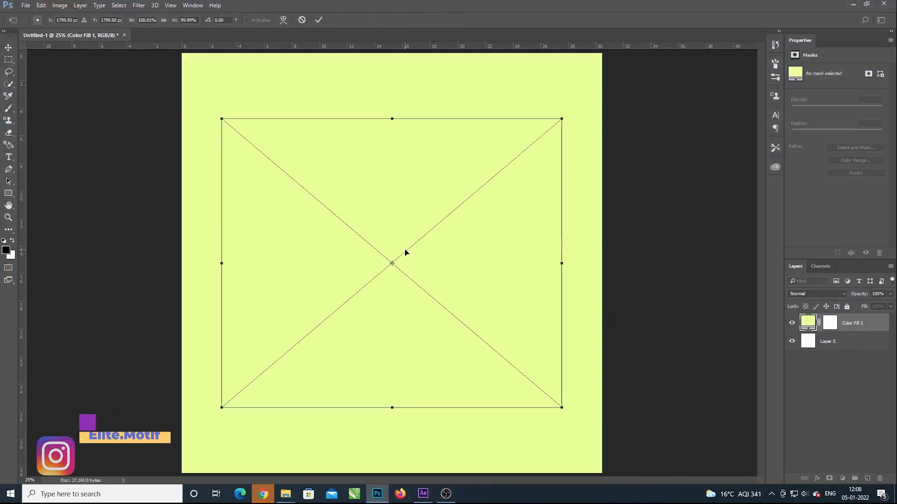
left_click_drag(561, 406, 472, 332)
left_click_drag(389, 283, 418, 308)
key("Return")
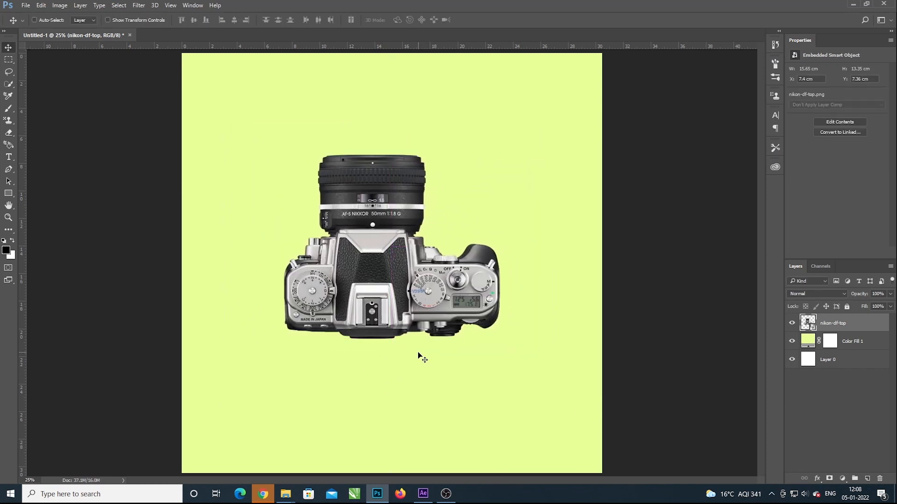
Step: Scale the camera image down further to about 12.85 cm wide and centre it horizontally on the canvas
key("ctrl+minus")
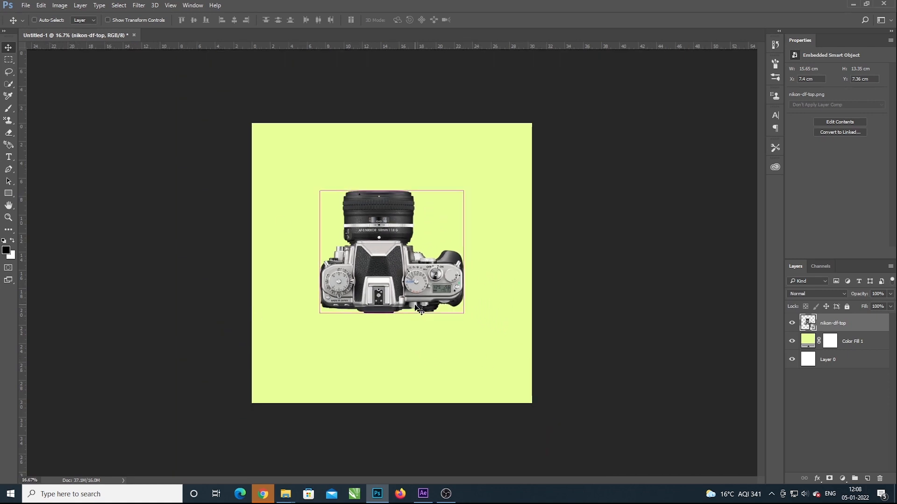
key("ctrl+t")
left_click_drag(473, 306, 436, 311)
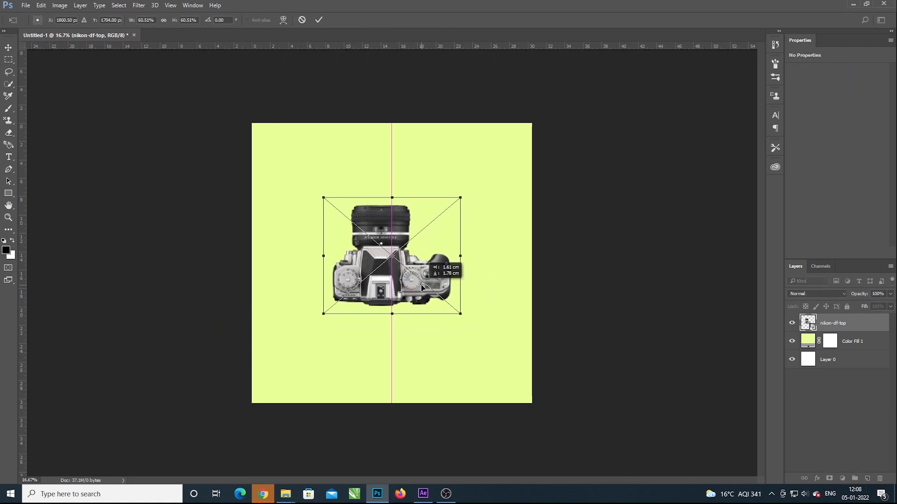
key("Return")
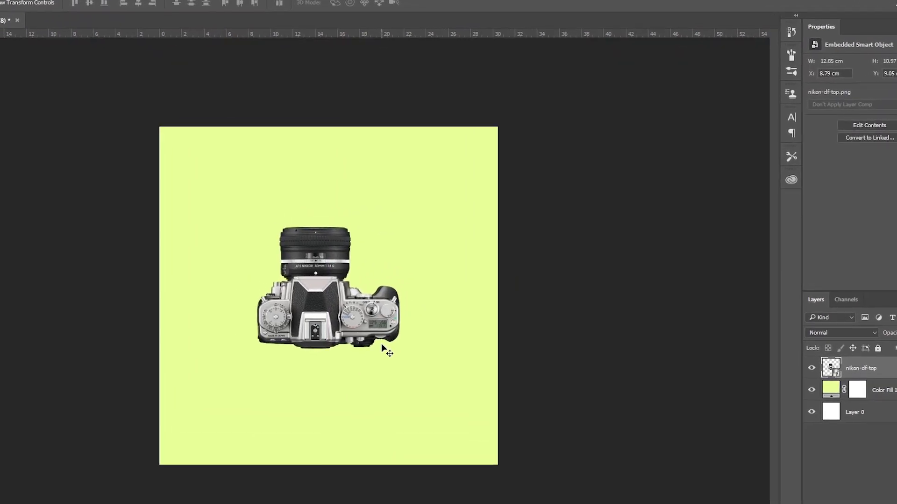
Step: Adjust the camera layer's tones with Levels and move the camera slightly down to about Y 9.75 cm
key("ctrl+l")
left_click_drag(401, 257, 411, 257)
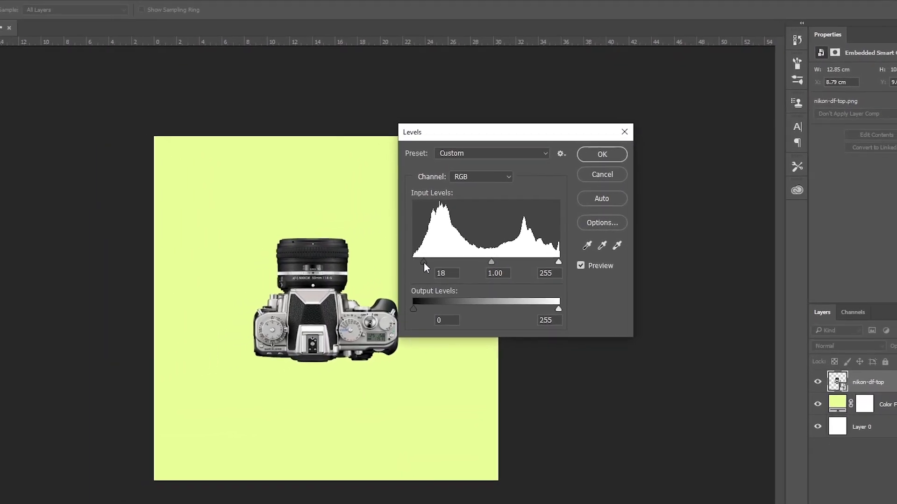
left_click(602, 154)
left_click_drag(402, 307, 403, 314)
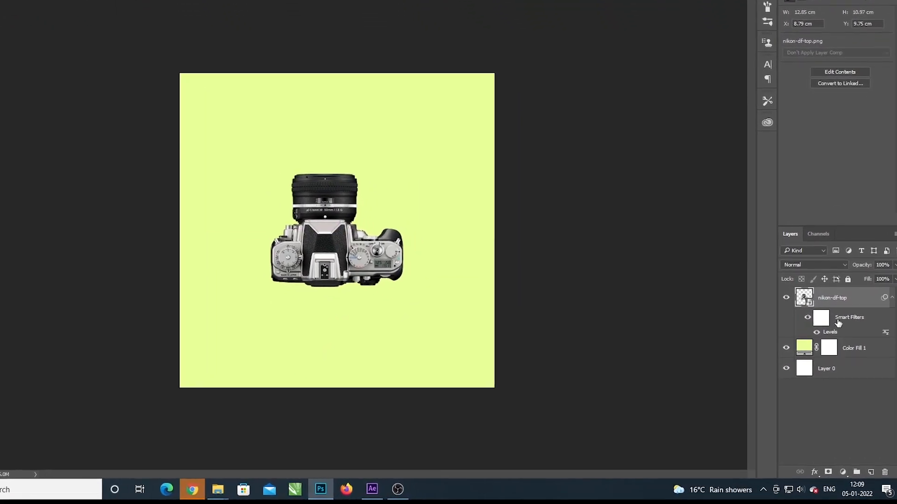
Step: Apply a Drop Shadow to the camera layer with angle 0°, distance 53 px, spread 0% and size 70 px
left_click(843, 472)
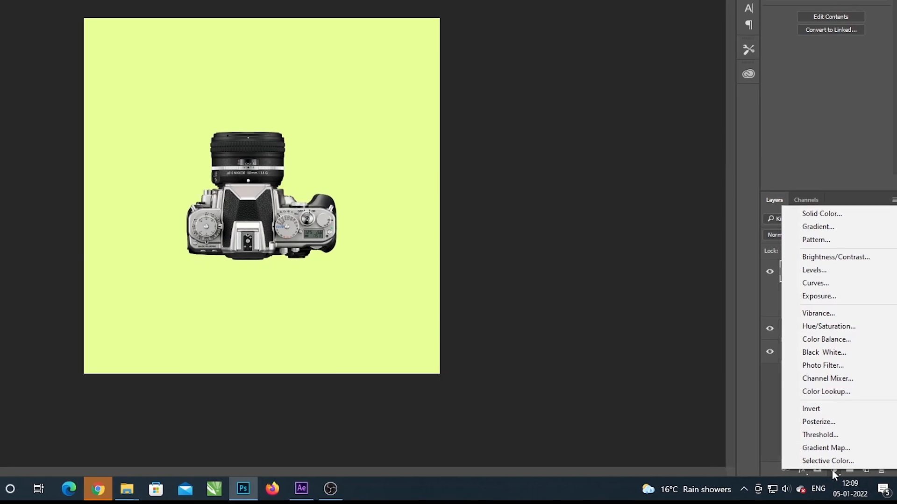
left_click(707, 435)
left_click(787, 468)
left_click(792, 458)
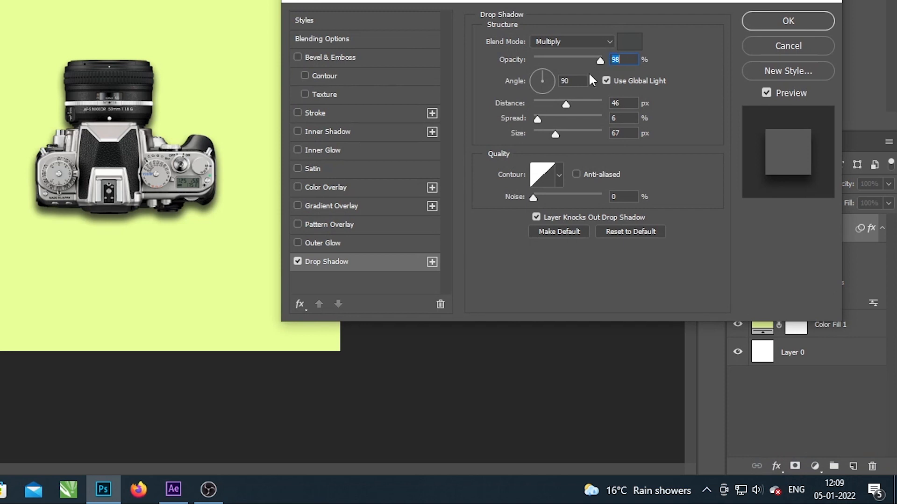
type("0")
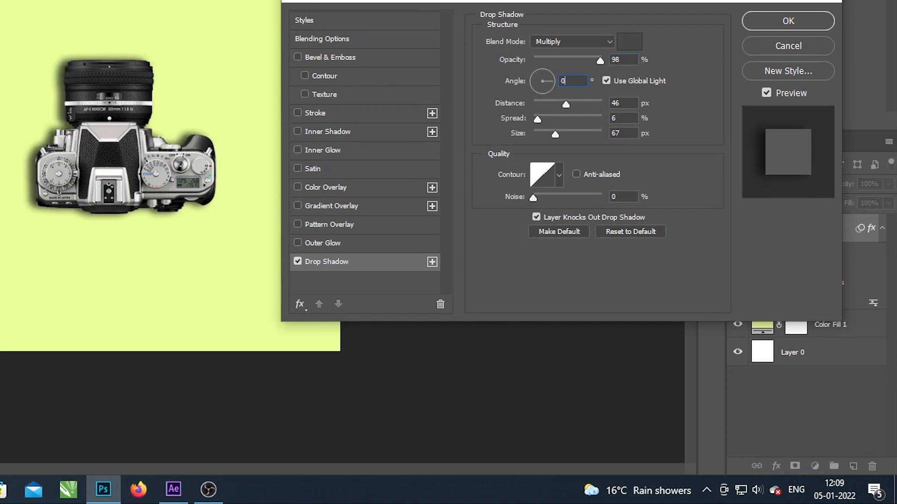
left_click_drag(566, 104, 574, 103)
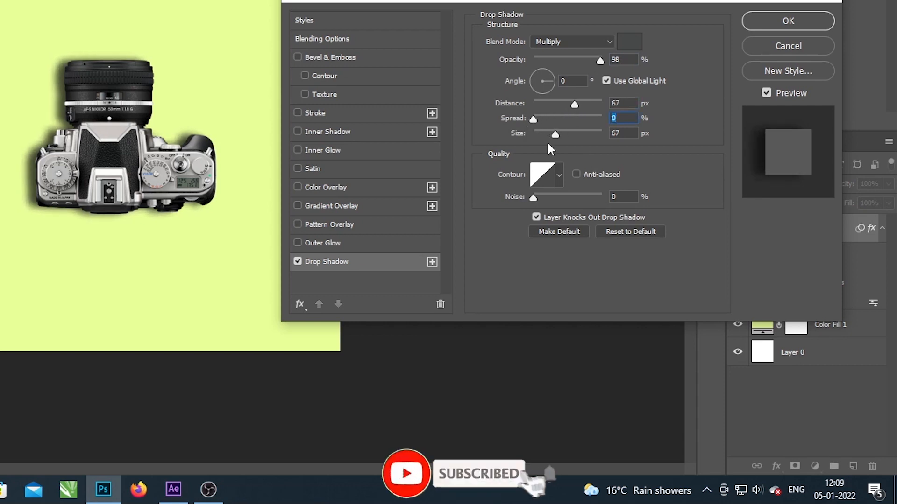
left_click_drag(545, 134, 556, 134)
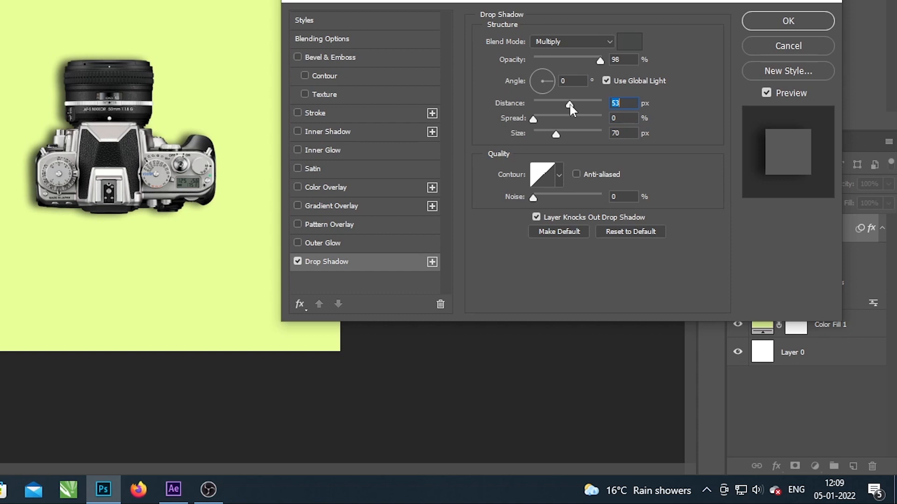
left_click(789, 21)
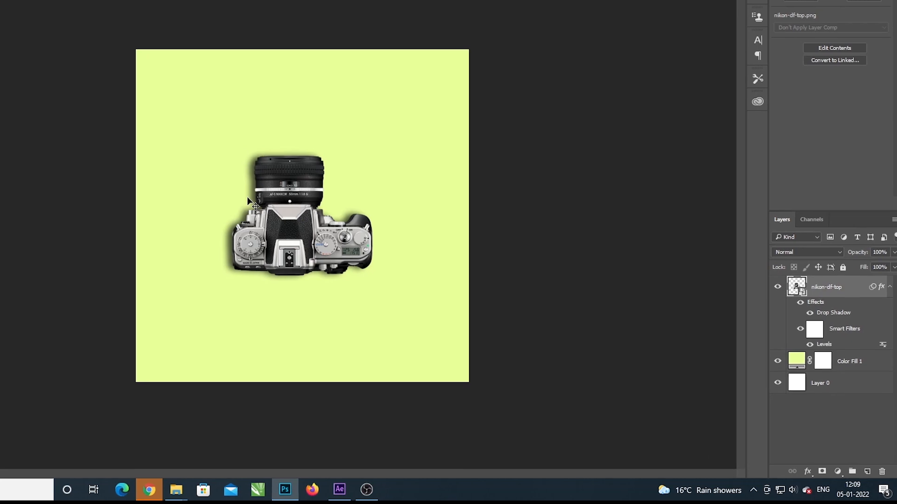
Step: Convert the camera's drop shadow effect into its own separate layer
right_click(813, 303)
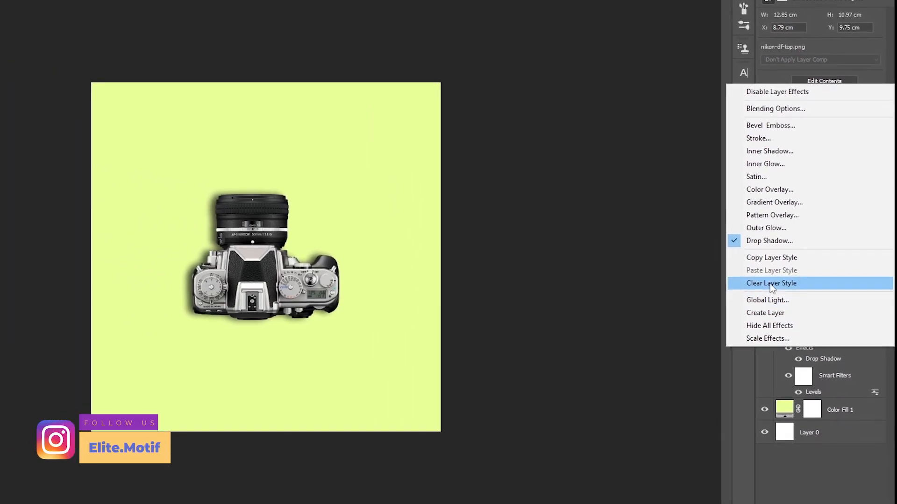
left_click(778, 315)
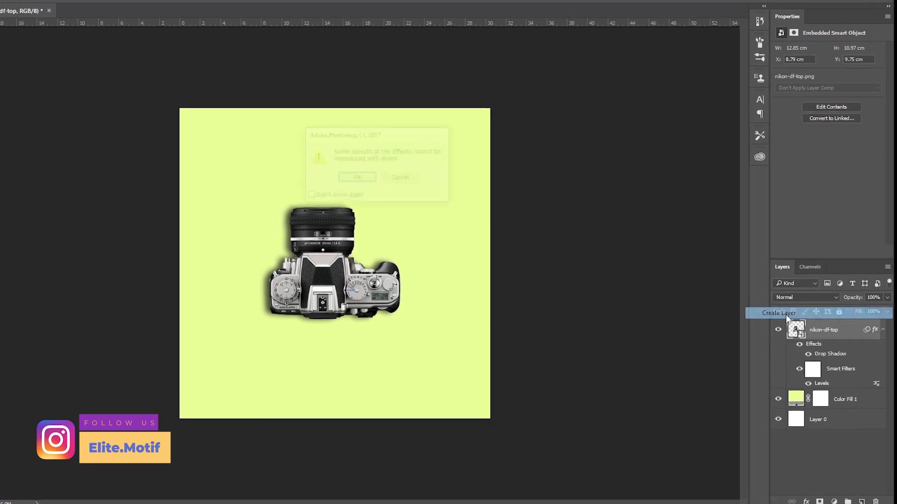
left_click(390, 186)
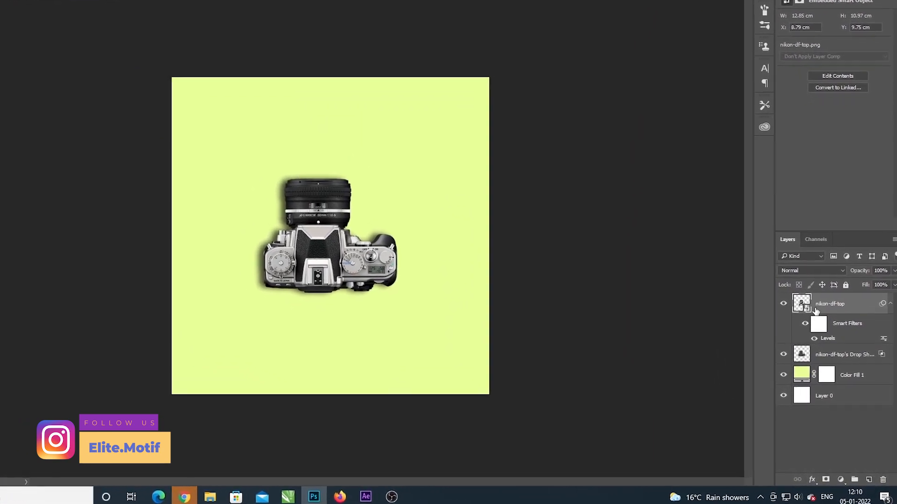
Step: Apply a Motion Blur to the separated shadow layer with angle -9° and distance 145 pixels
left_click(783, 355)
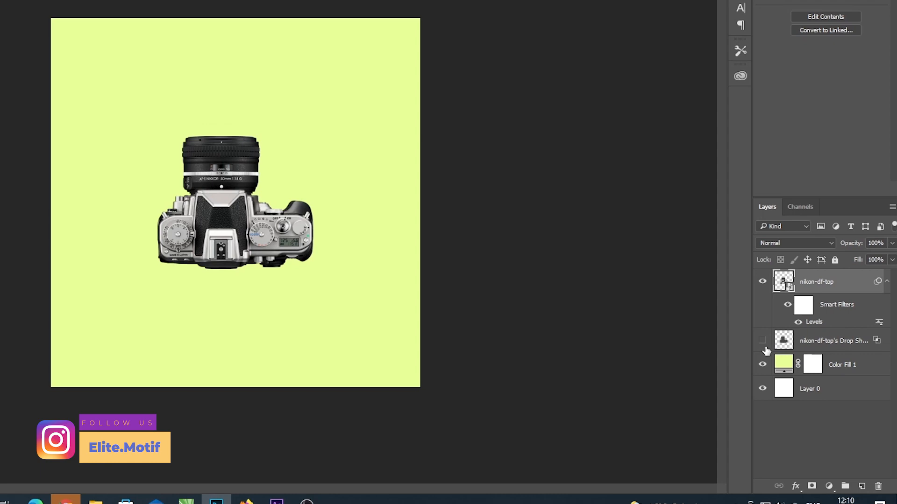
left_click(763, 340)
left_click(817, 341)
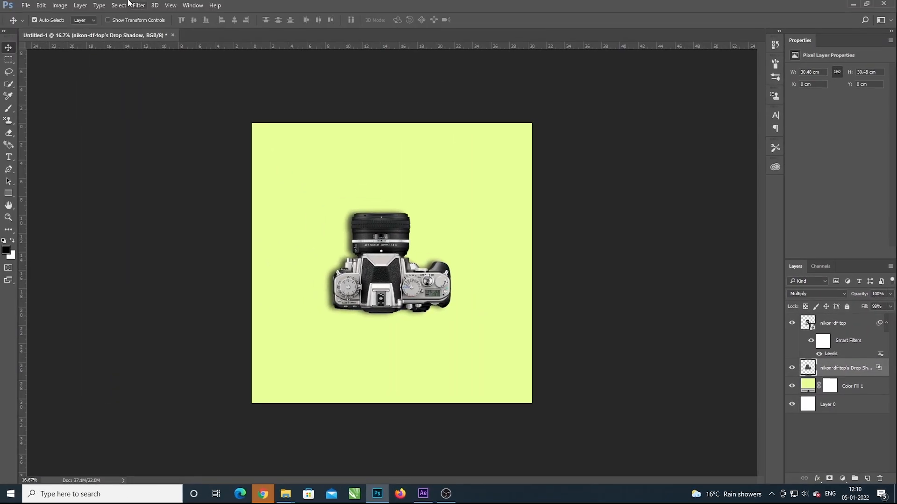
left_click(138, 6)
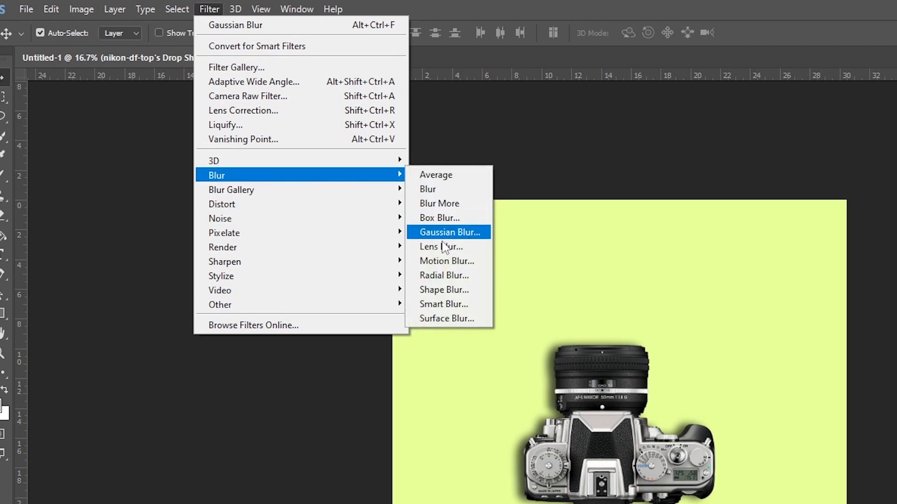
left_click(441, 261)
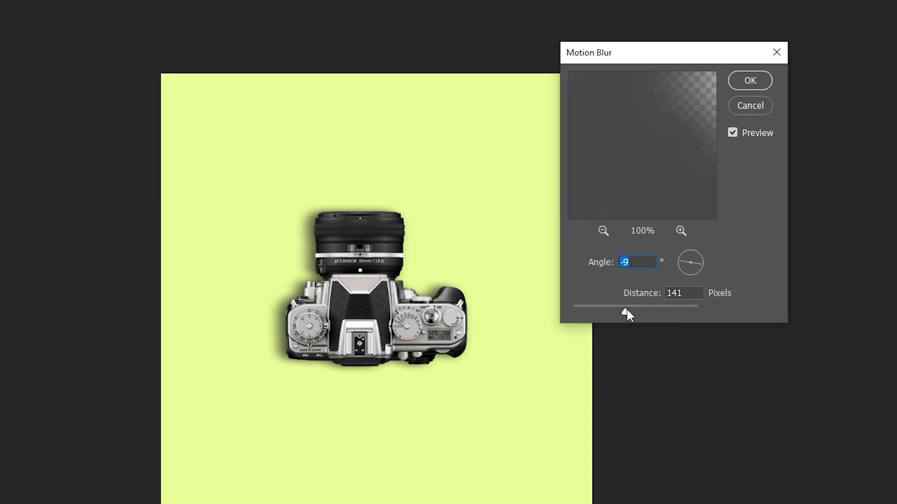
left_click_drag(627, 309, 629, 312)
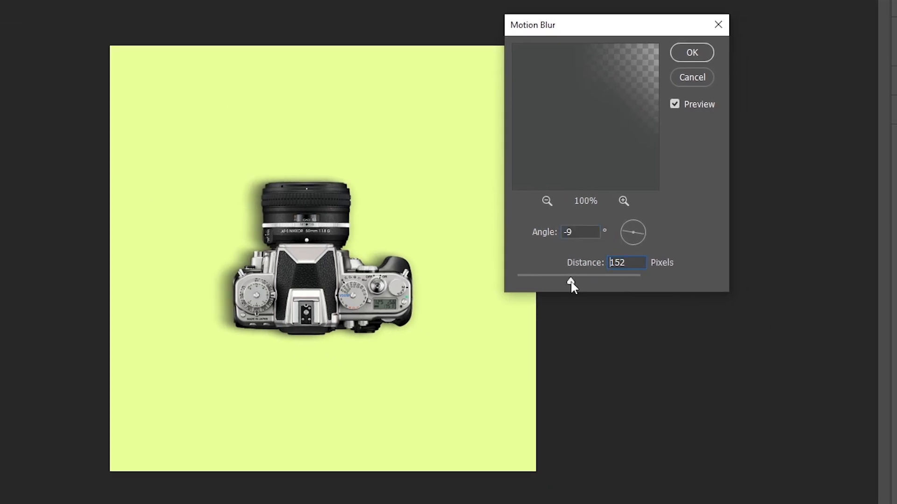
left_click_drag(568, 282, 569, 281)
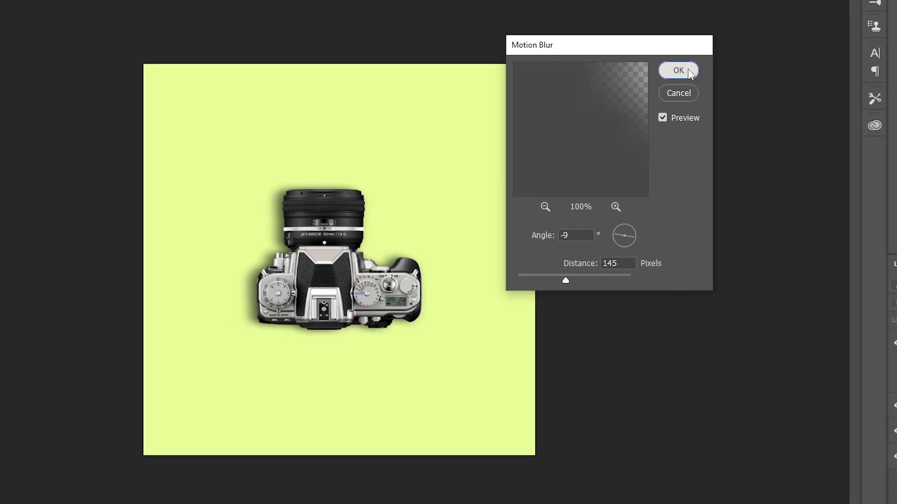
left_click(678, 70)
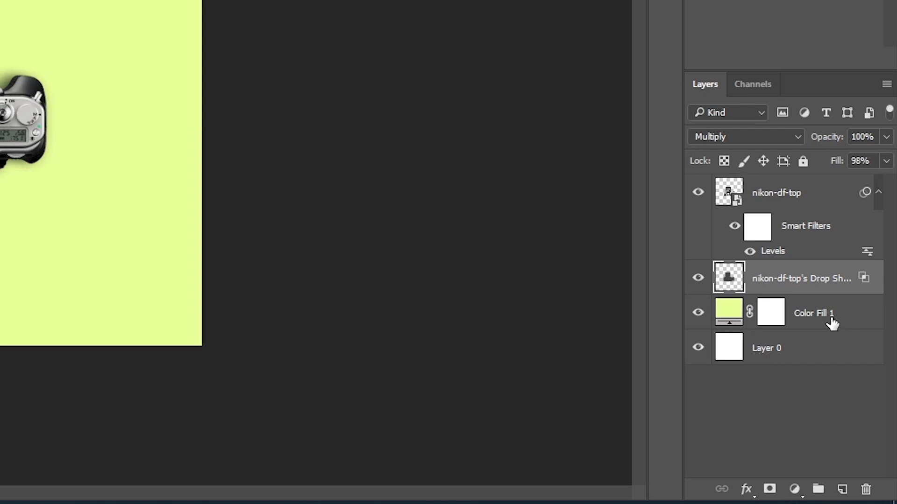
Step: Duplicate the separated shadow layer and apply a Gaussian Blur with a radius of 104.3 pixels to the copy
key("ctrl+j")
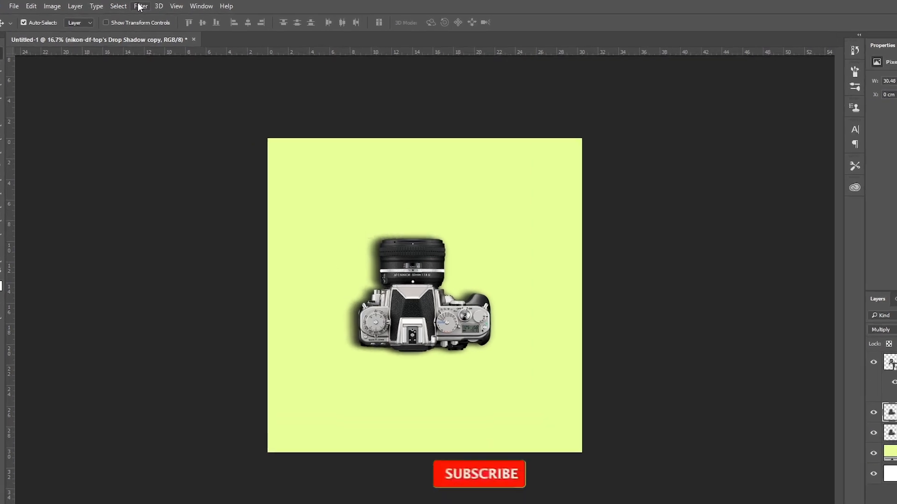
left_click(139, 5)
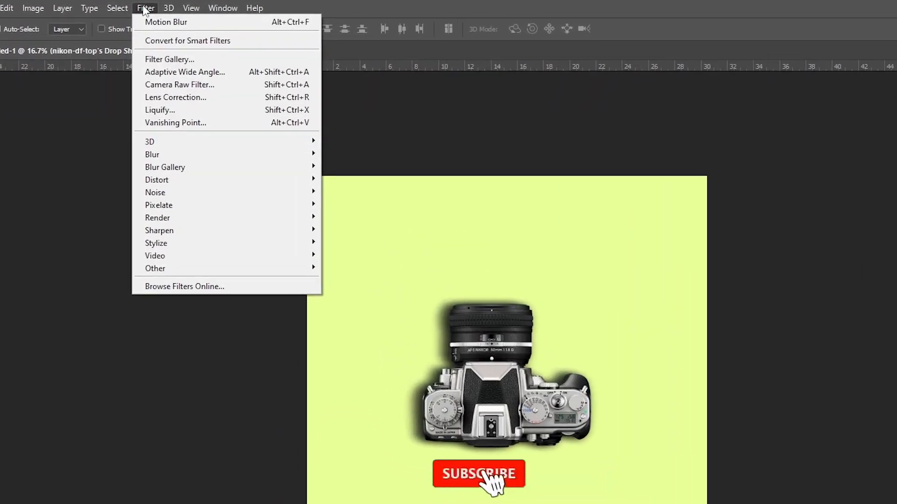
mouse_move(228, 112)
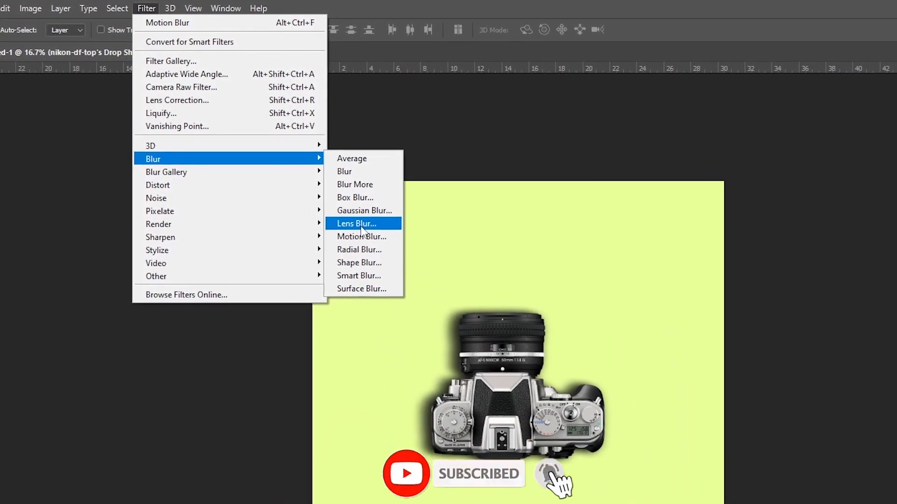
left_click(361, 214)
left_click_drag(554, 363, 515, 352)
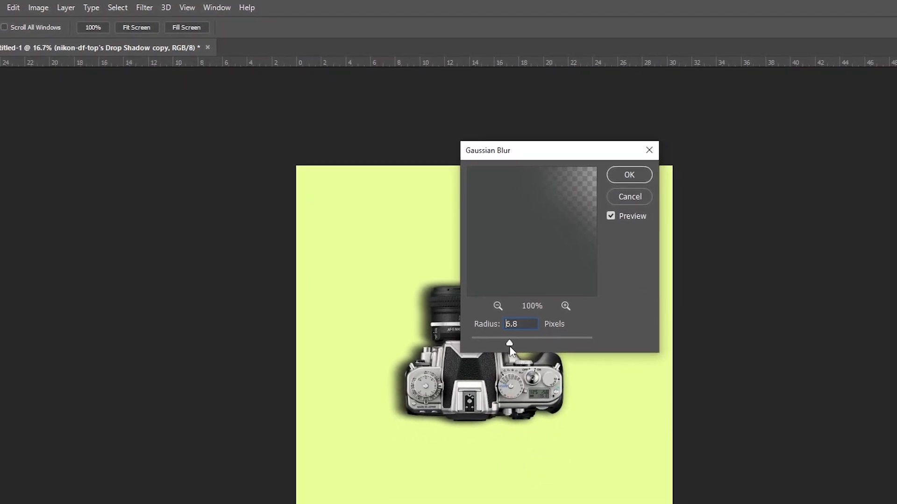
left_click(493, 336)
left_click_drag(482, 326, 474, 327)
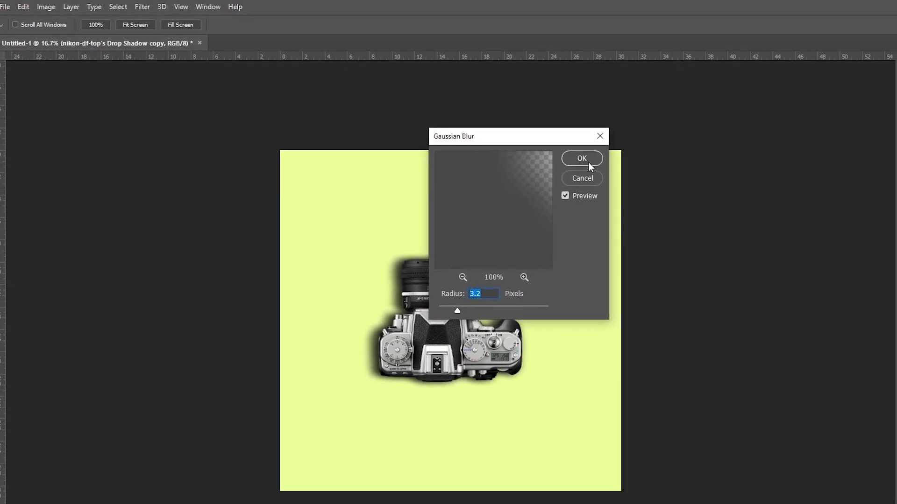
left_click(469, 305)
left_click(481, 306)
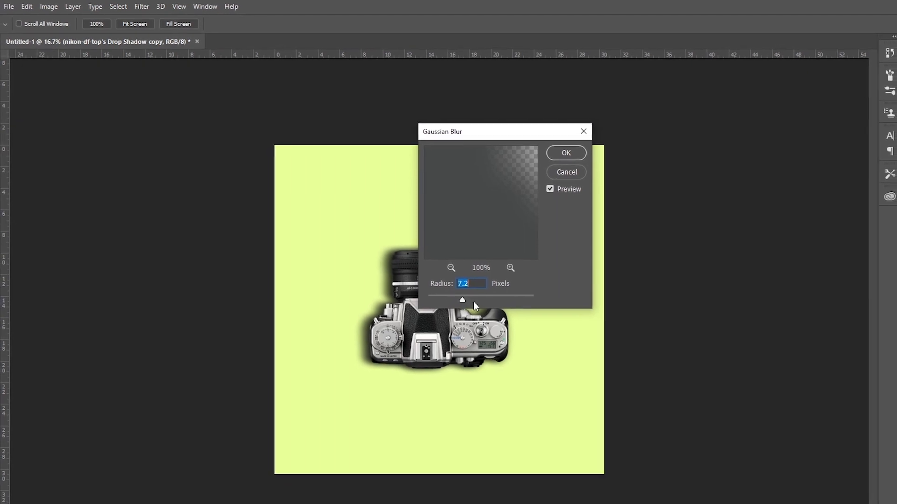
left_click(481, 295)
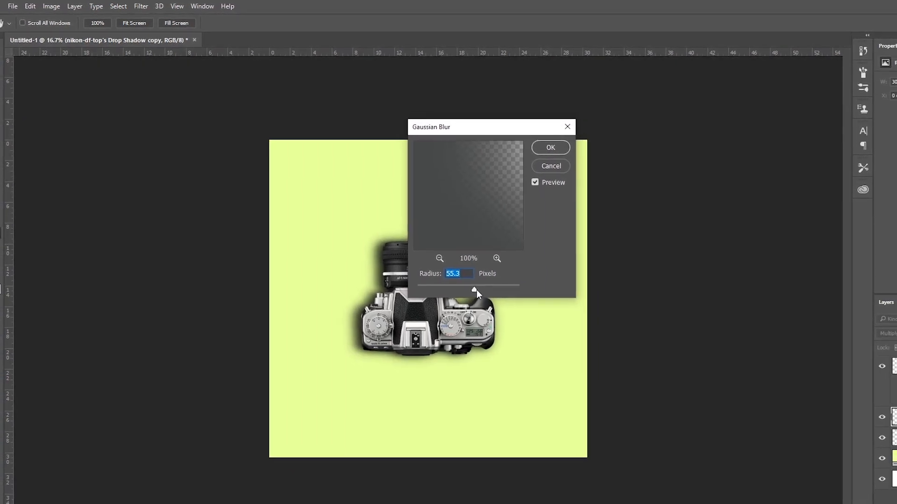
left_click_drag(468, 284, 473, 285)
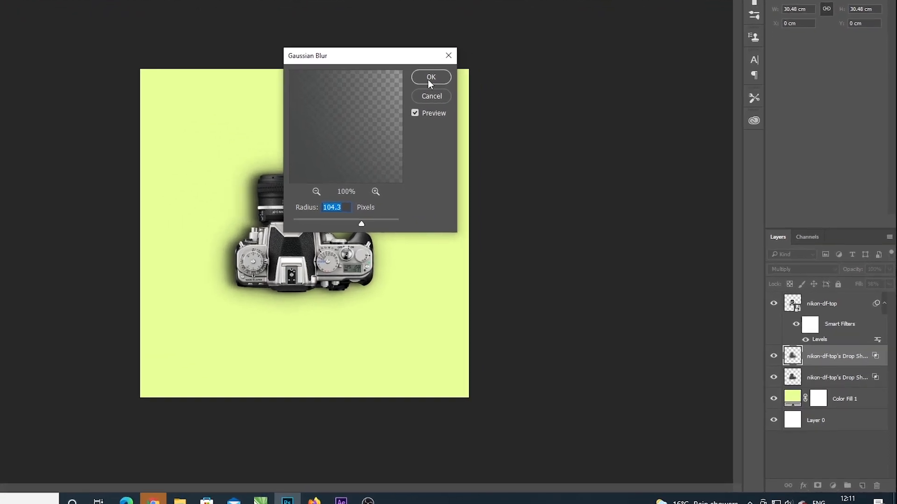
left_click(498, 131)
Step: Reduce the fill of the Gaussian-blurred shadow copy to 64%
left_click(803, 355)
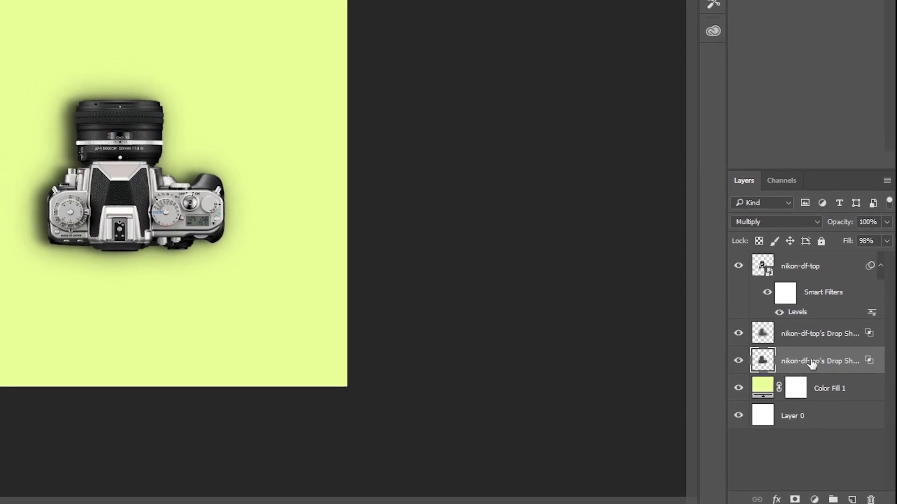
left_click(814, 341)
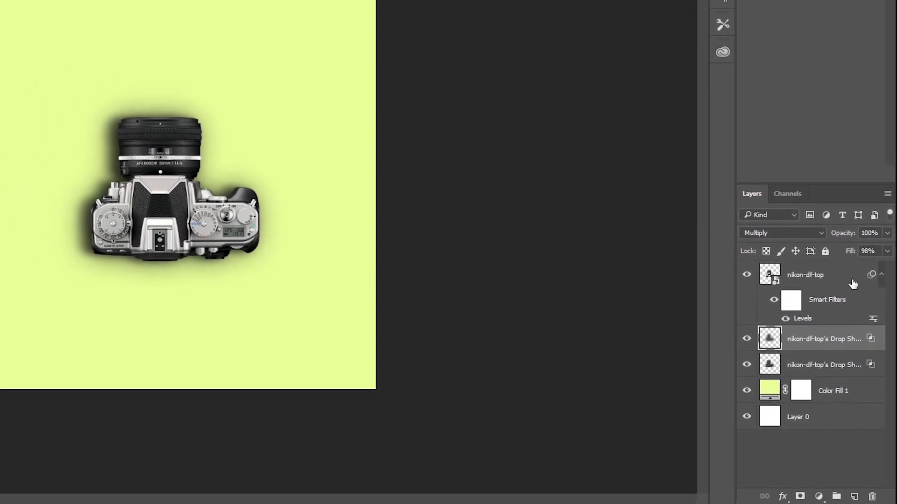
left_click(887, 249)
left_click_drag(886, 267, 866, 287)
left_click(678, 389)
Step: Lower the opacity of the original motion-blurred shadow layer to 83%
left_click(818, 378)
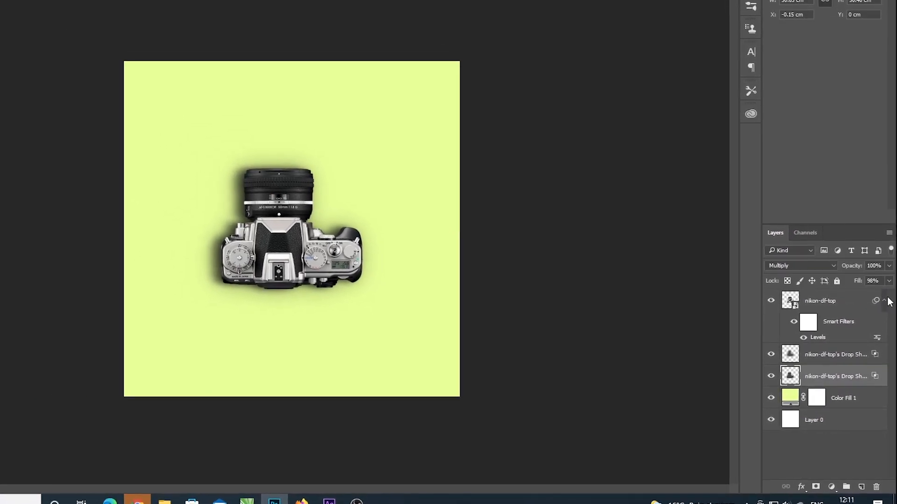
left_click(888, 263)
left_click_drag(886, 276, 881, 293)
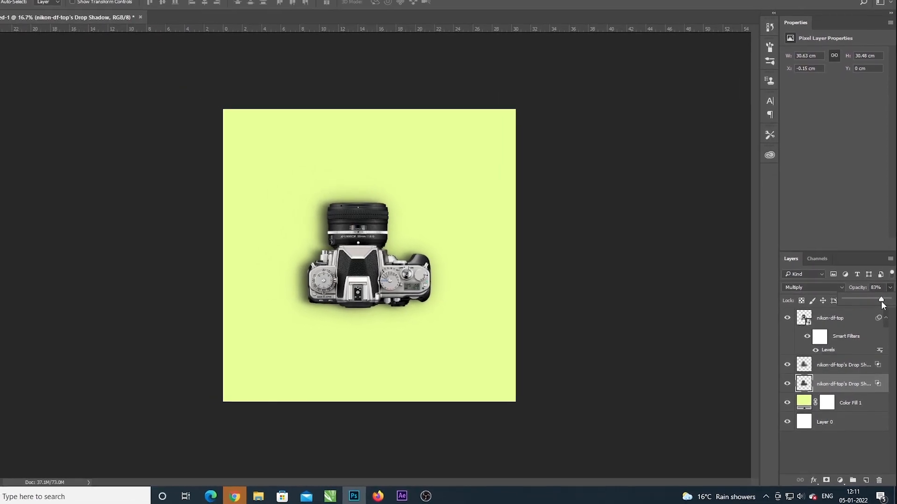
left_click(741, 356)
Step: Erase the blurred shadow copy along the camera's right side and below its right half with the size 600 Eraser
left_click(836, 364)
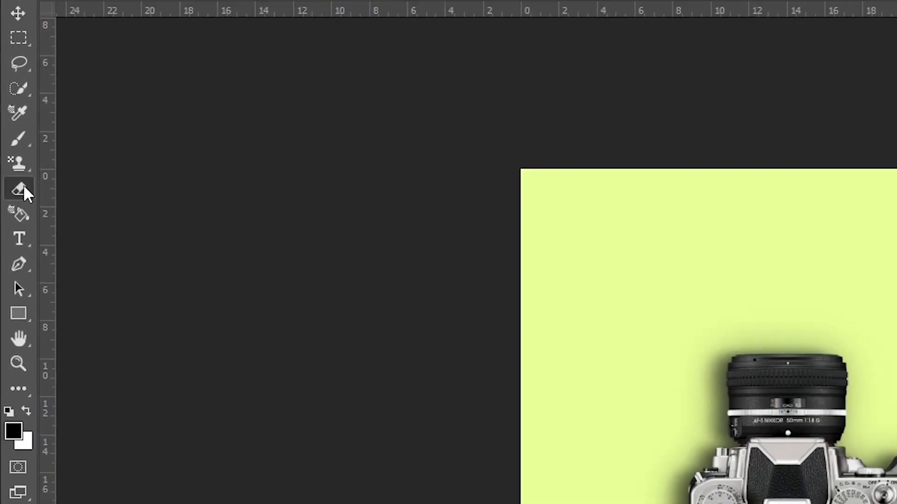
right_click(8, 132)
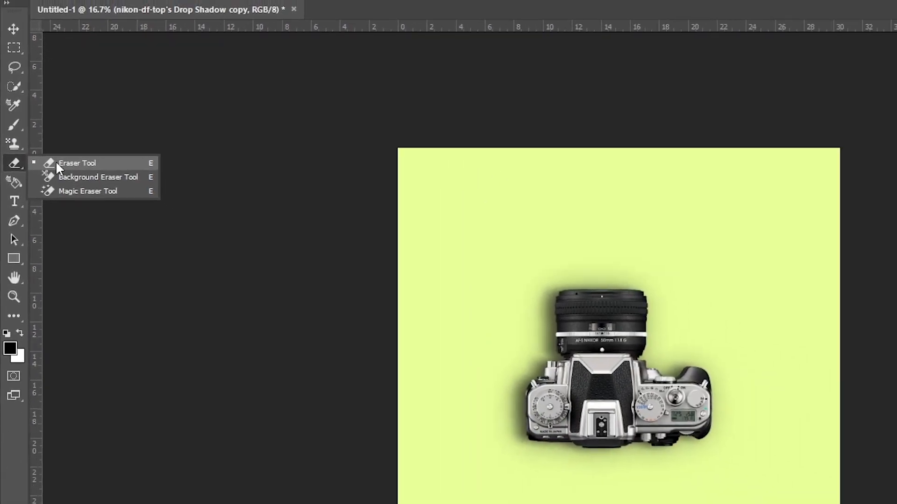
left_click(37, 134)
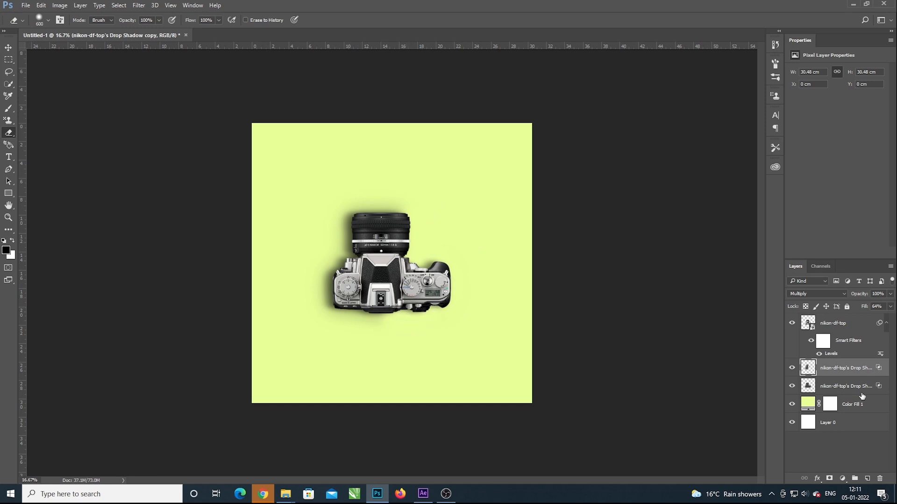
Step: Erase the original shadow layer along the camera's right side and lower right edge, finishing with a size 200 Eraser, and return to the Move tool
left_click(836, 387)
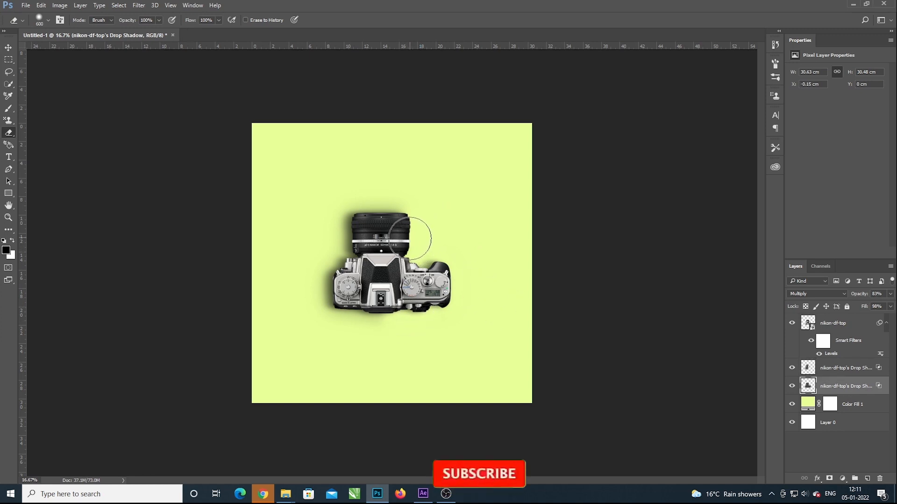
left_click_drag(416, 301, 376, 312)
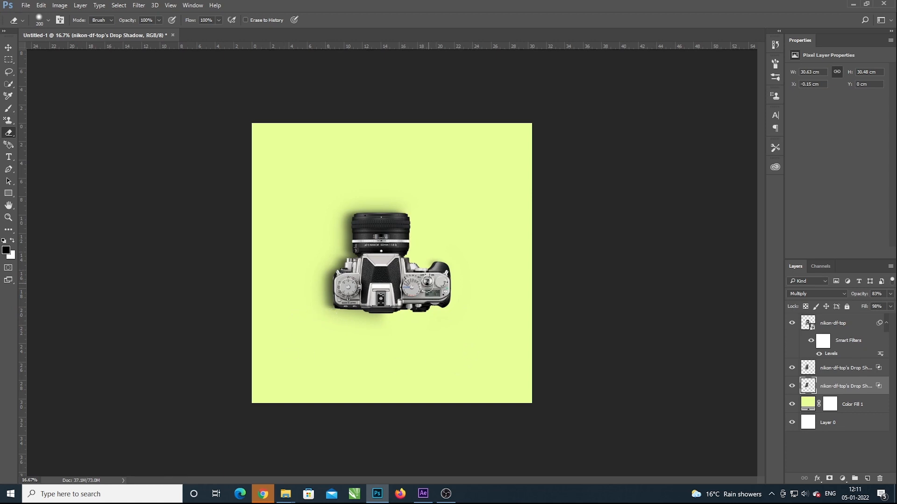
left_click(8, 47)
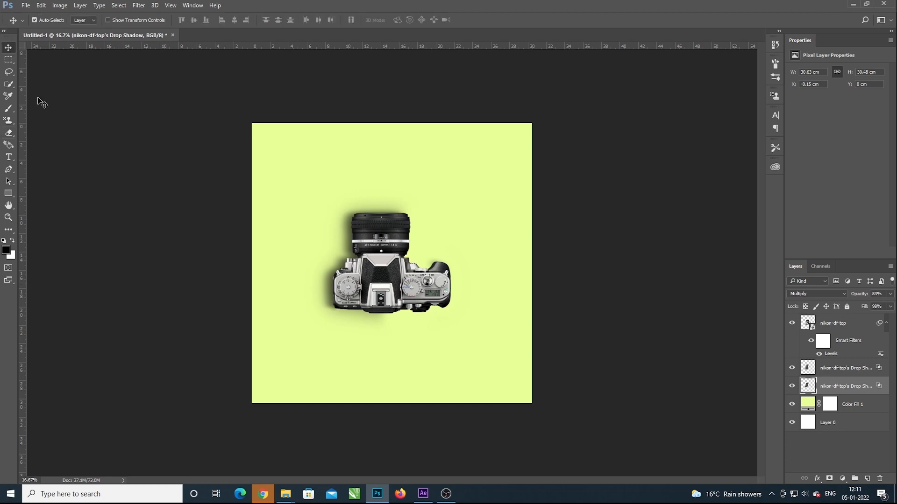
Step: Check both shadow layers, view the finished image s.jpg in Photos, and close the viewer
left_click(834, 370)
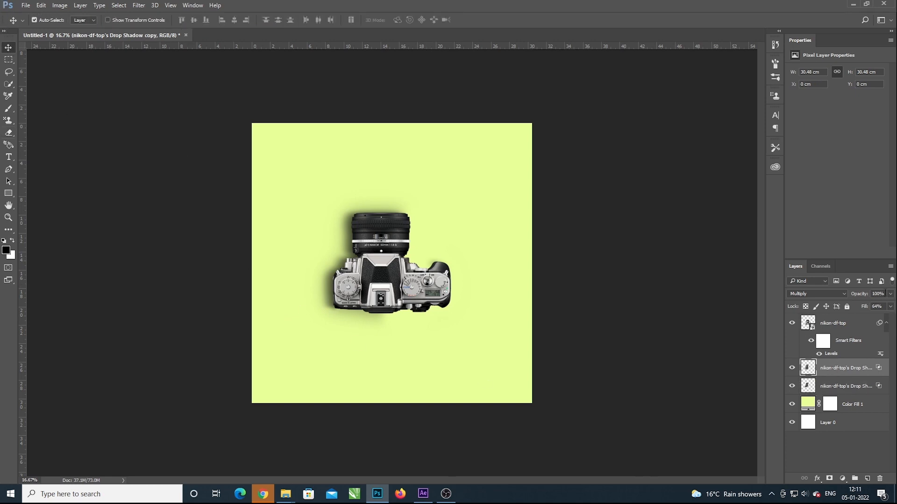
left_click(862, 388)
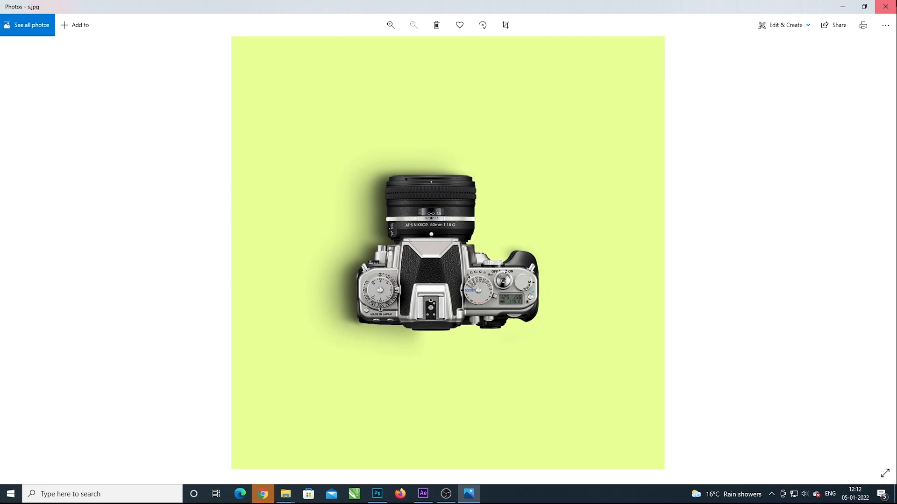
left_click(886, 6)
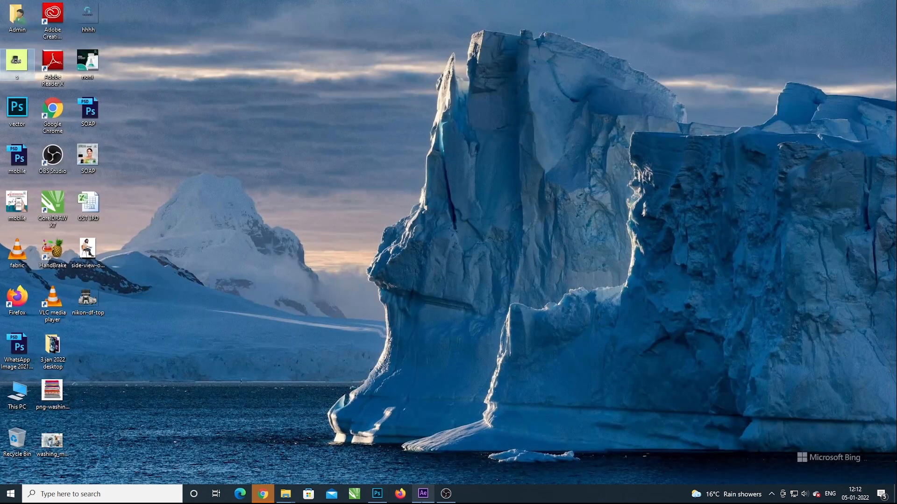